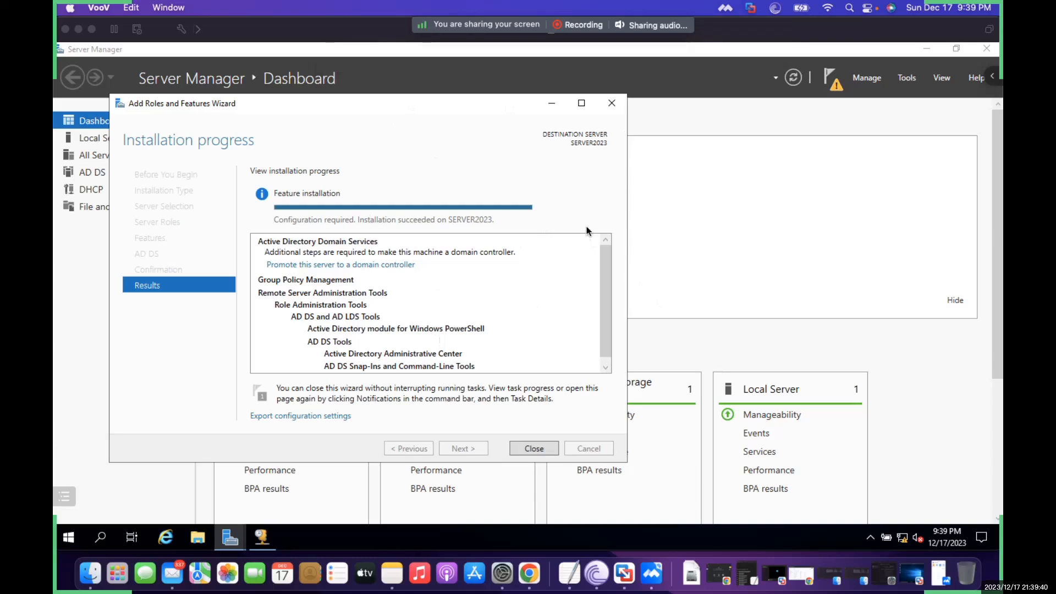
# Close the finished Add Roles and Features wizard and start promoting this server to a domain controller
pyautogui.click(528, 296)
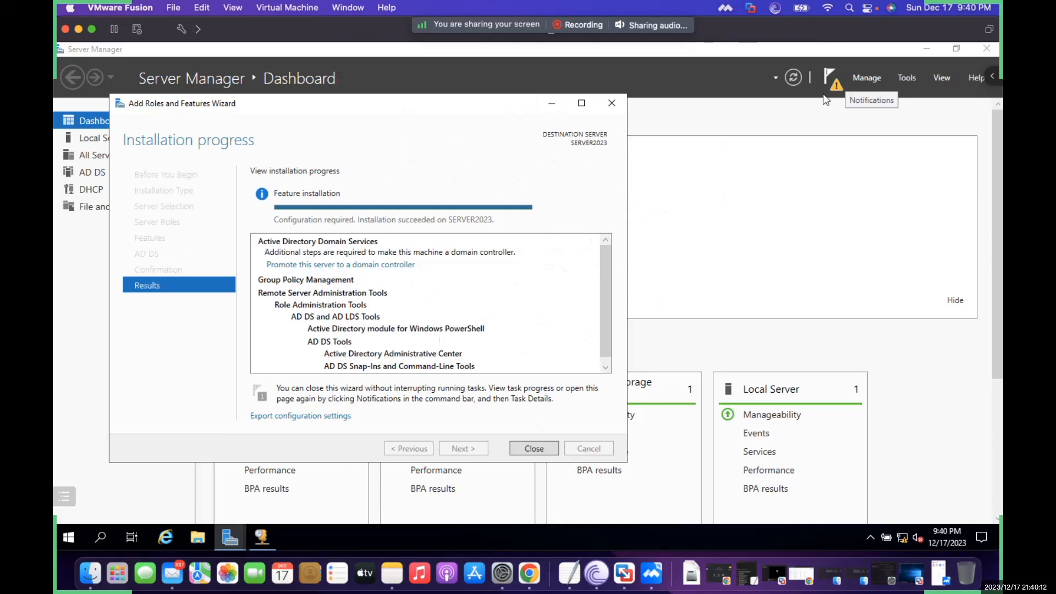
pyautogui.click(534, 448)
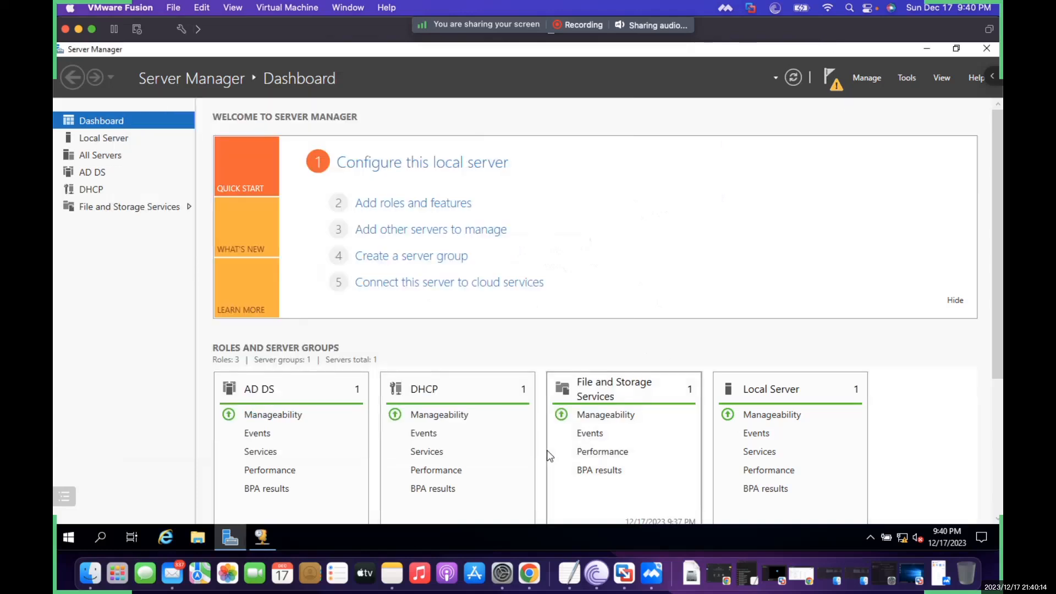
pyautogui.click(834, 85)
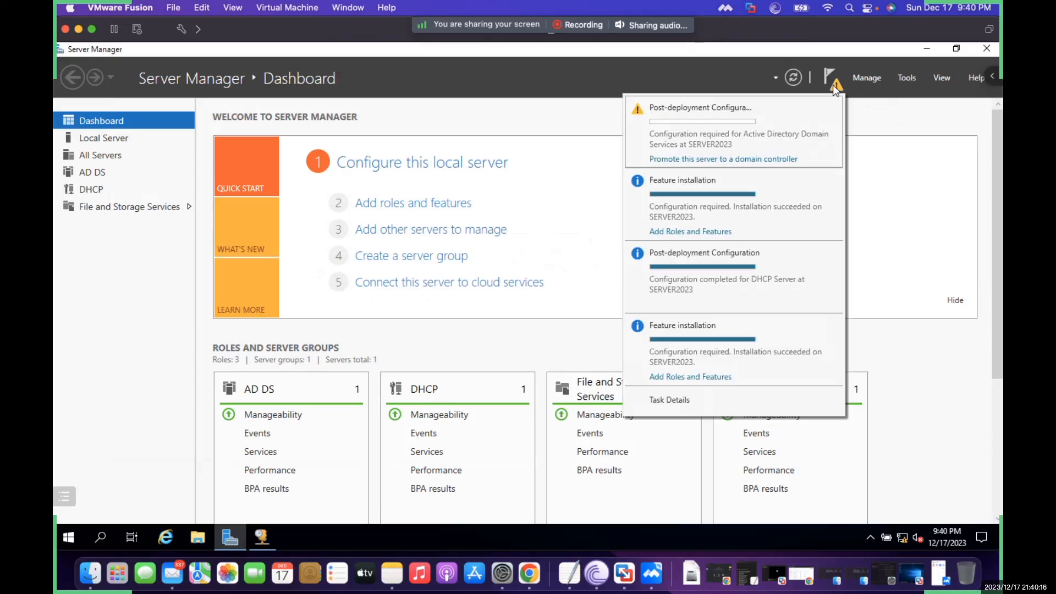
pyautogui.click(715, 160)
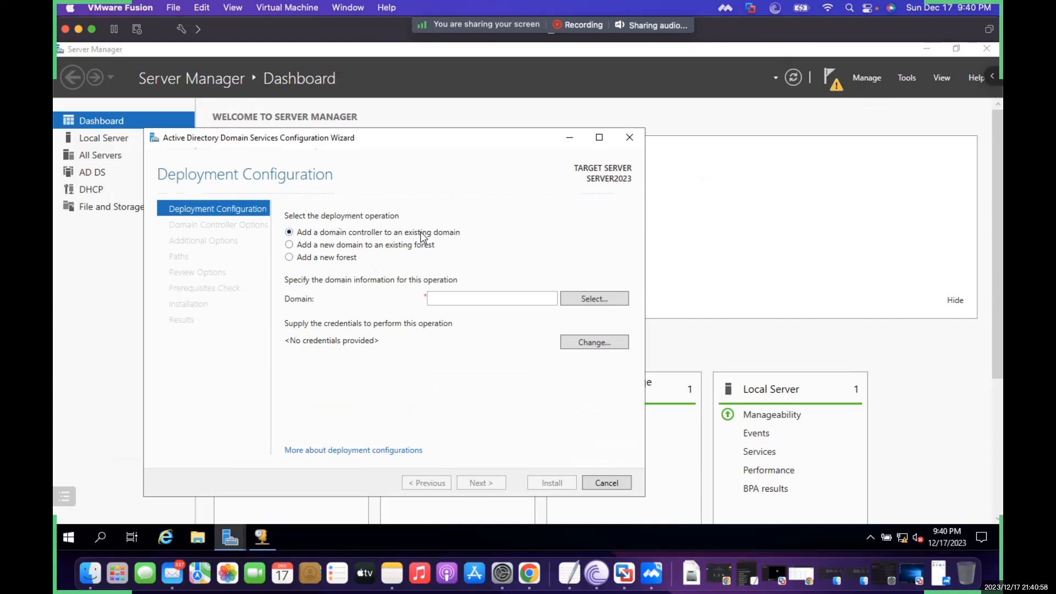
# Set the deployment operation to add a new forest with the root domain name umak.edu.ph and continue
pyautogui.click(290, 246)
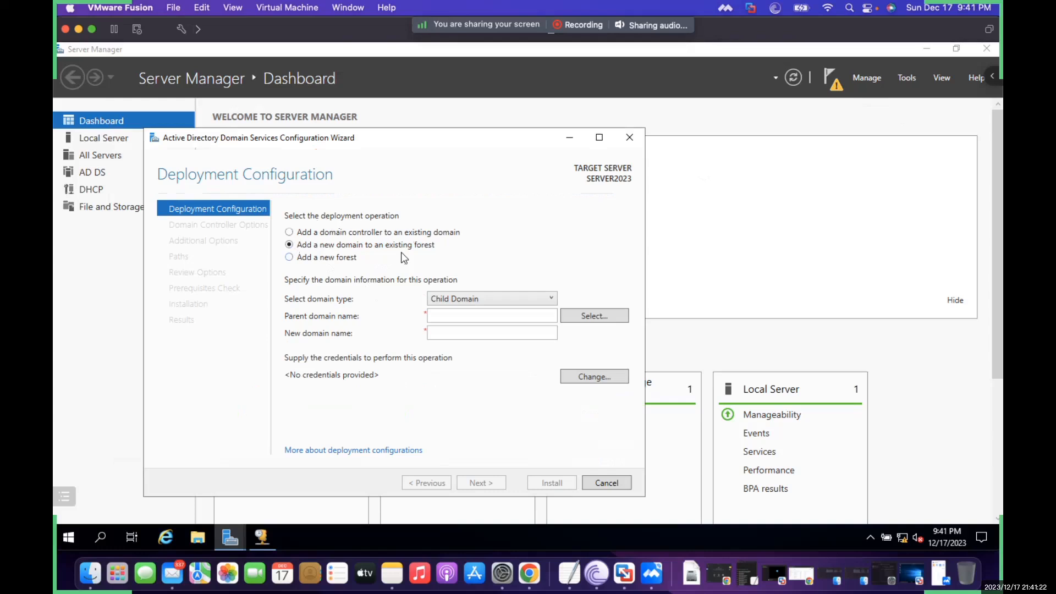
pyautogui.click(290, 257)
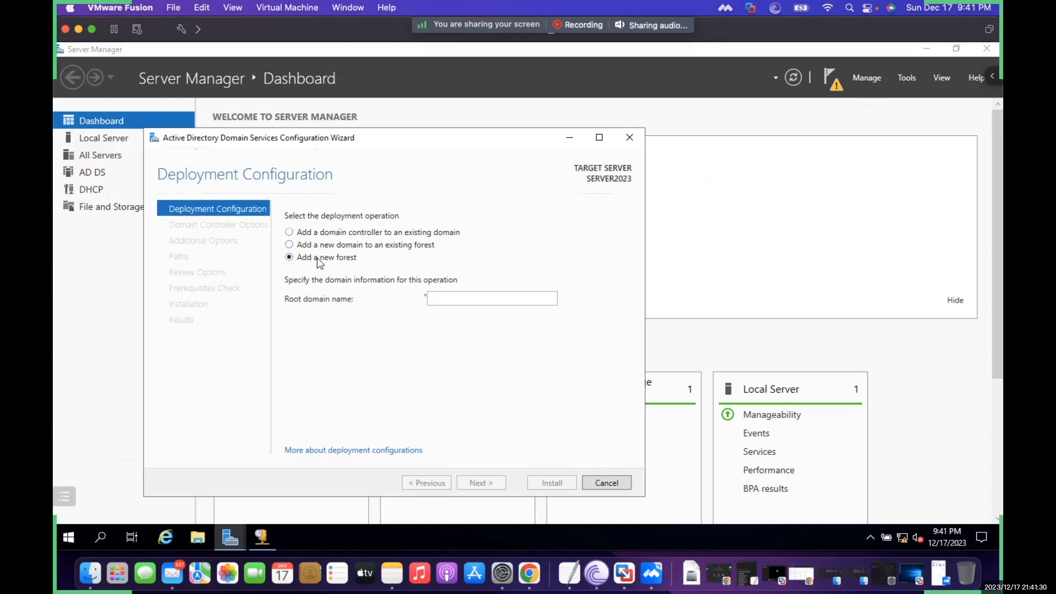
pyautogui.click(443, 299)
pyautogui.write('uma')
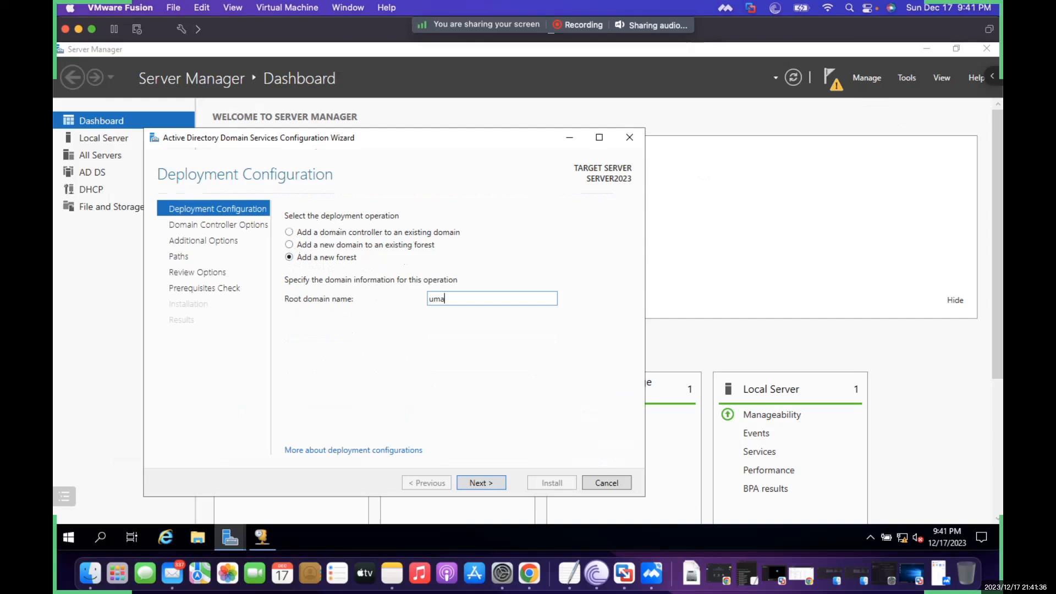
pyautogui.write('k.edu.ph')
pyautogui.click(490, 487)
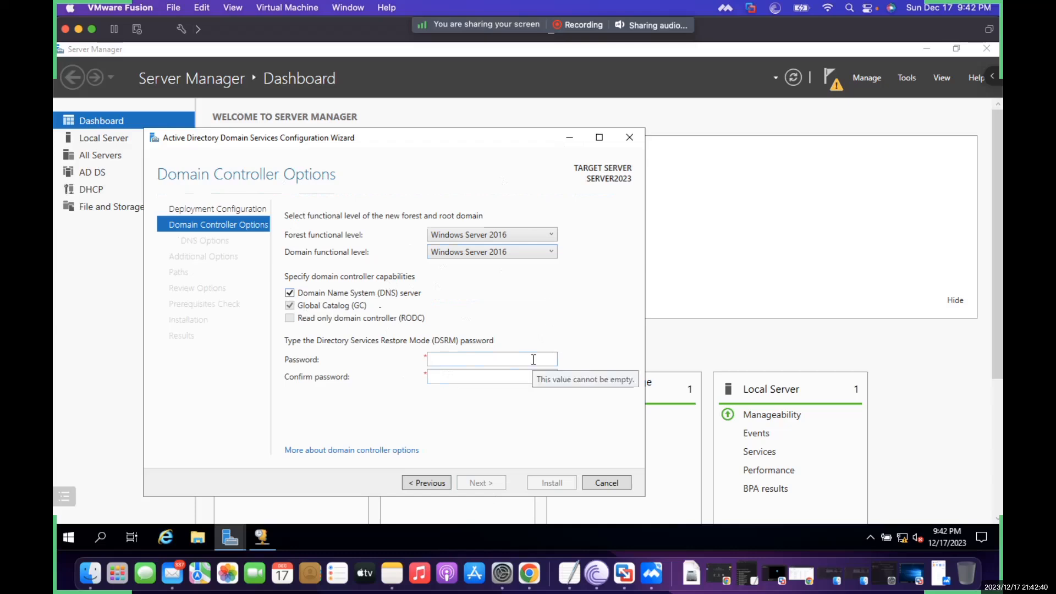
# Enter and confirm the Directory Services Restore Mode password, keeping the default domain controller options, and continue
pyautogui.click(437, 360)
pyautogui.write('•••••••••')
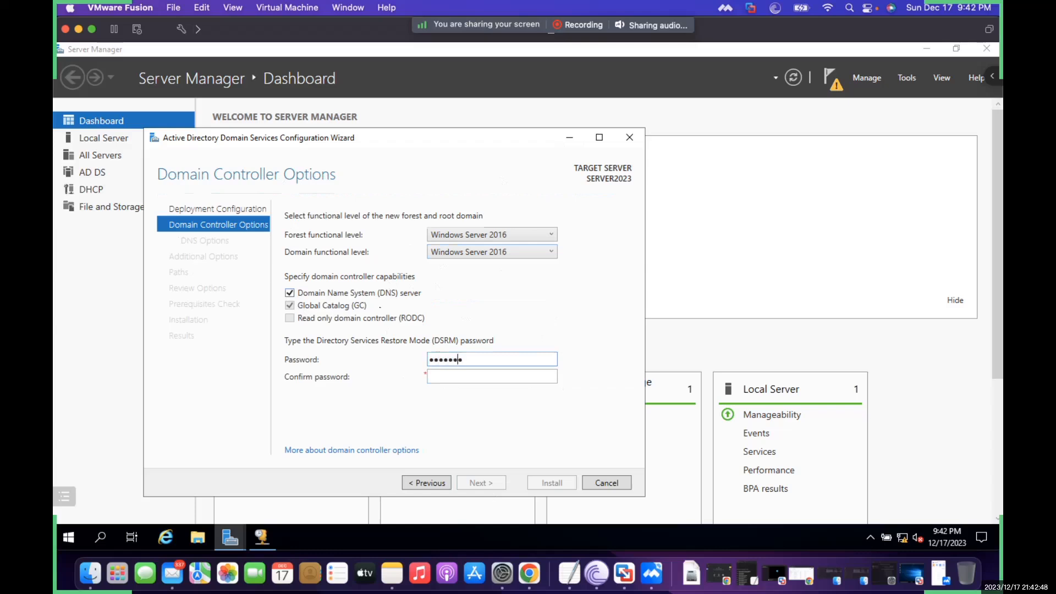
pyautogui.click(435, 375)
pyautogui.write('•••••••')
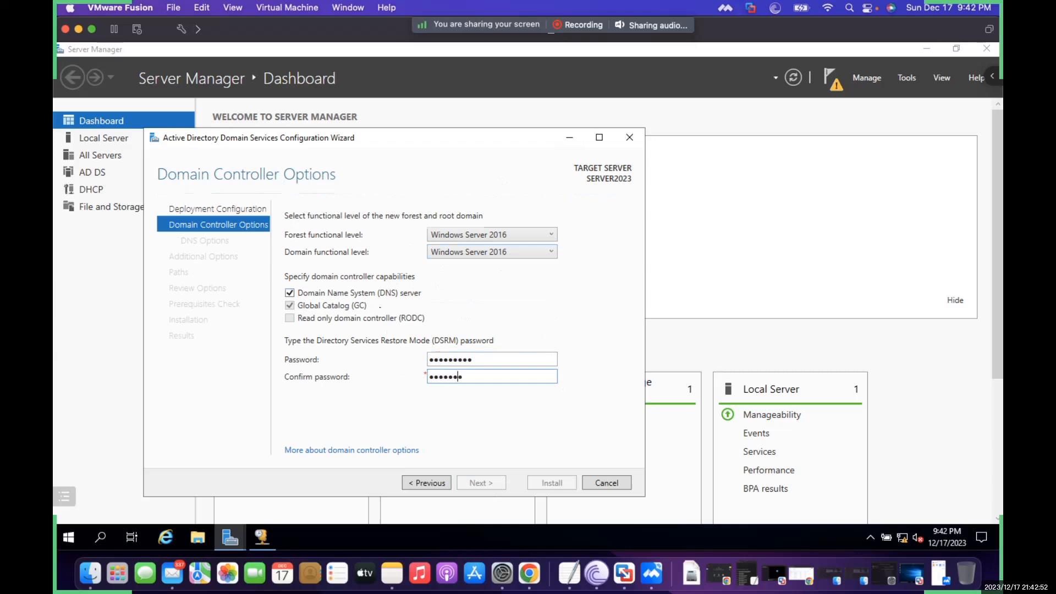
pyautogui.press('BackSpace')
pyautogui.press('BackSpace')
pyautogui.press('BackSpace')
pyautogui.press('BackSpace')
pyautogui.press('BackSpace')
pyautogui.press('BackSpace')
pyautogui.press('BackSpace')
pyautogui.write('••')
pyautogui.write('•••••')
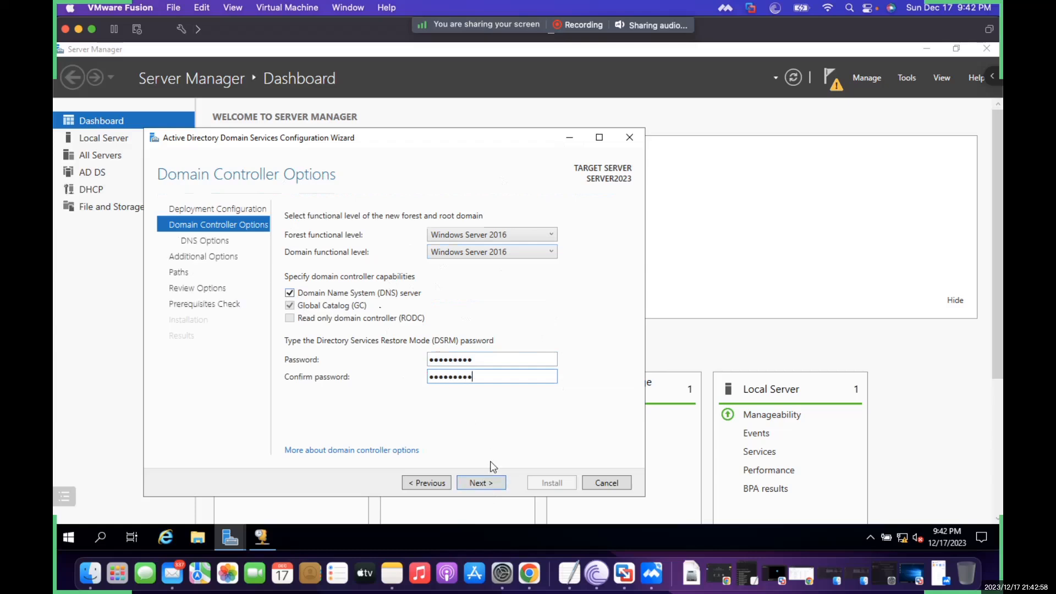
pyautogui.click(486, 484)
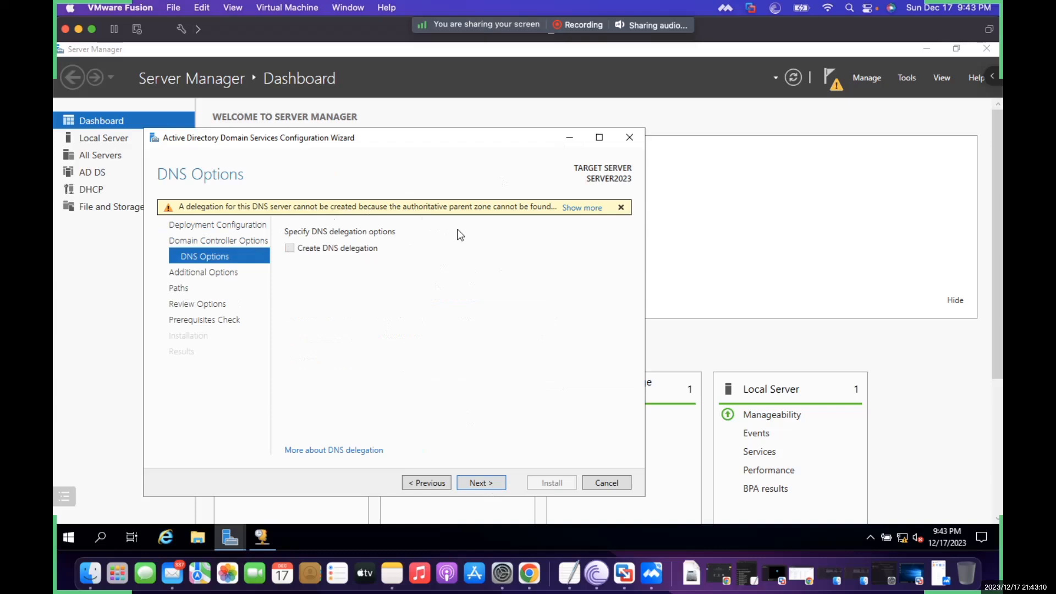
# Accept the default DNS options, the NetBIOS domain name UMAK and the default database, log and SYSVOL folders
pyautogui.click(483, 482)
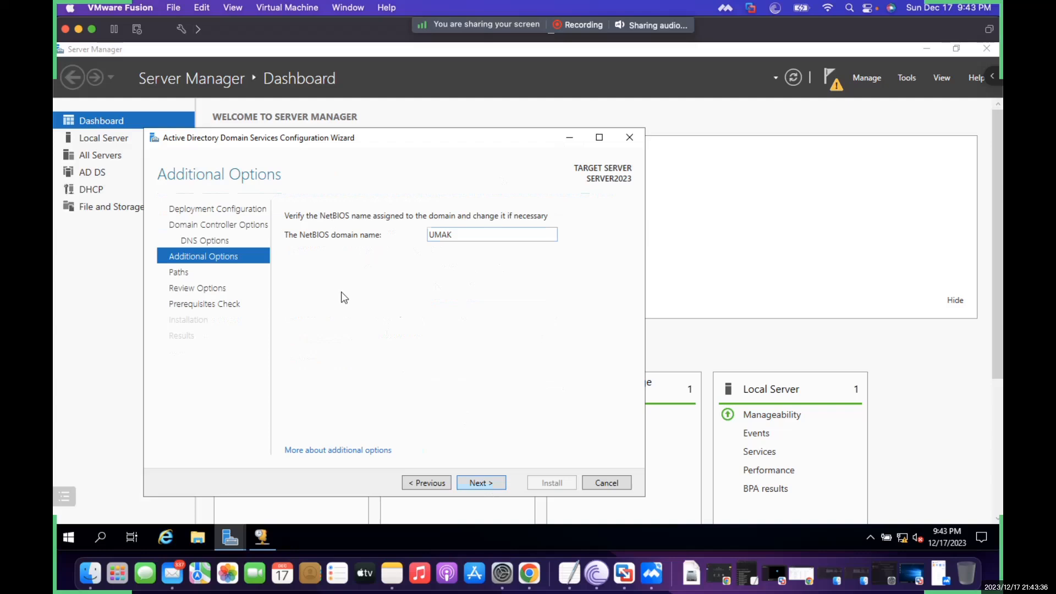
pyautogui.click(487, 484)
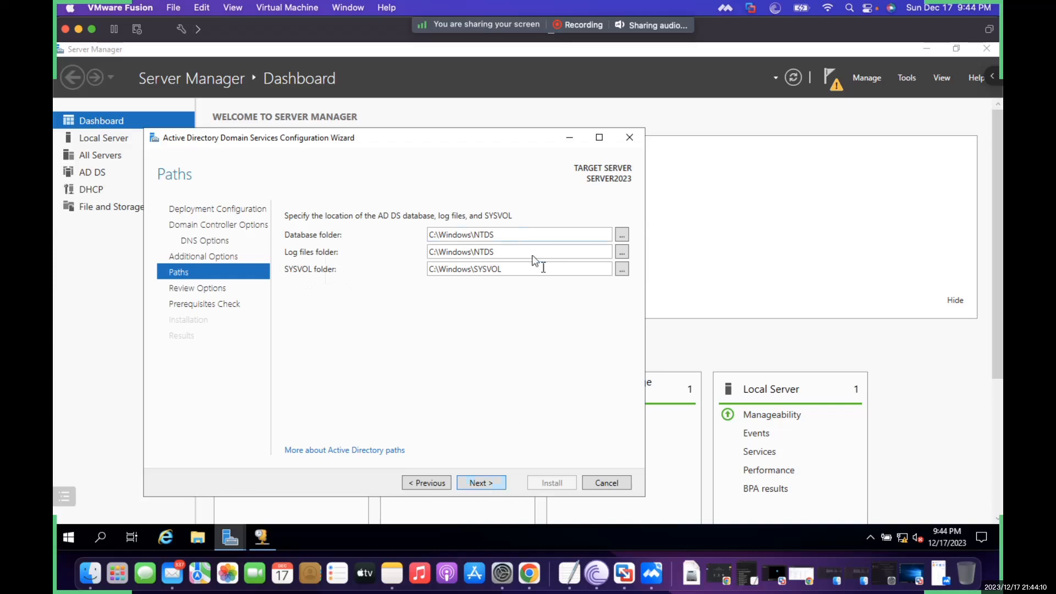
pyautogui.click(498, 483)
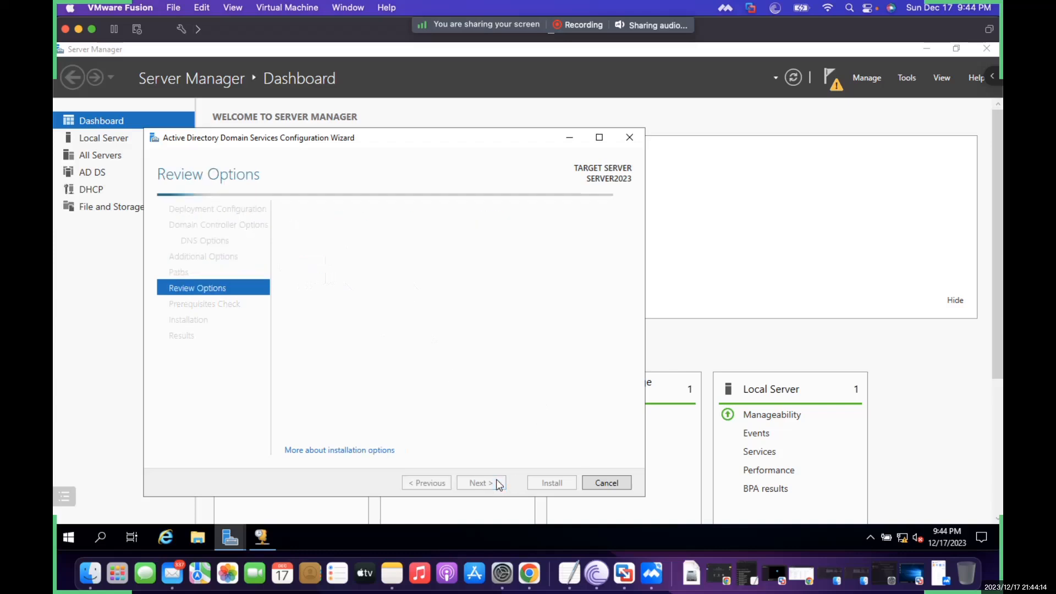
# Review the summary of the domain controller selections and proceed to the prerequisites check
pyautogui.scroll(-5, 471, 307)
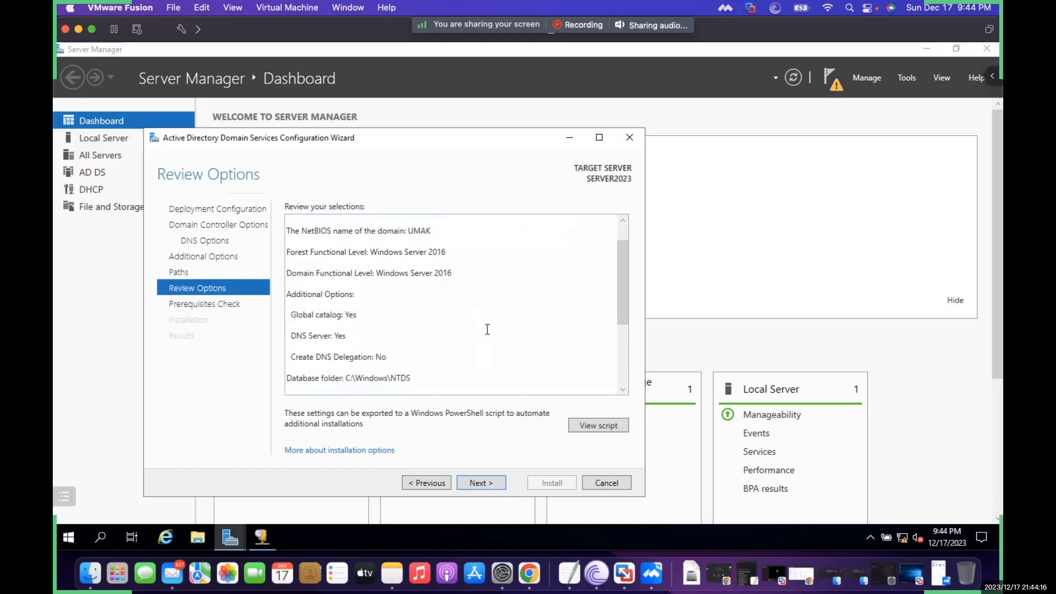
pyautogui.scroll(5, 487, 329)
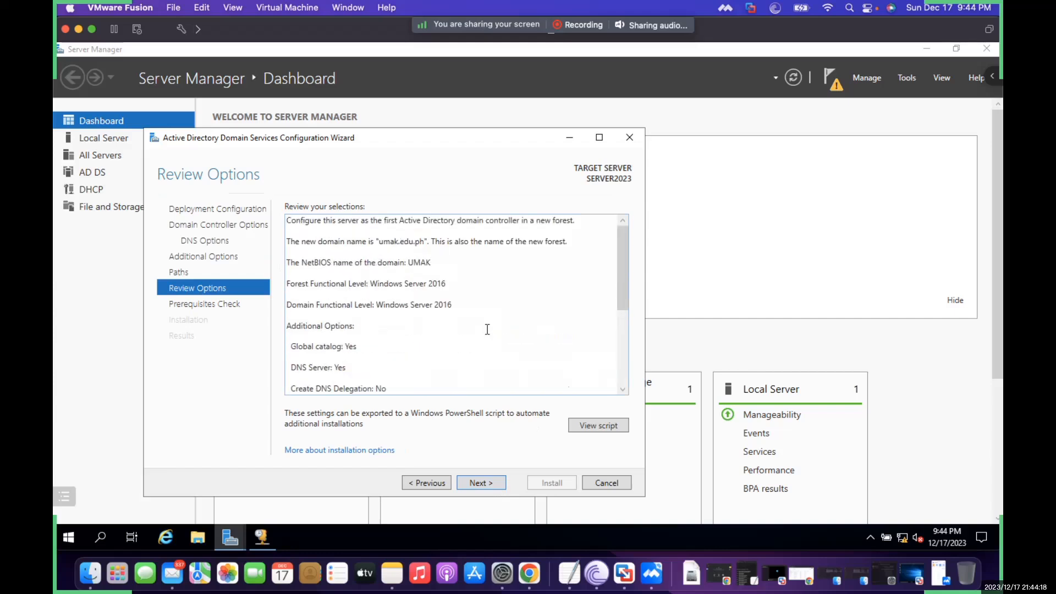
pyautogui.scroll(-5, 488, 329)
pyautogui.scroll(5, 488, 329)
pyautogui.scroll(-5, 484, 366)
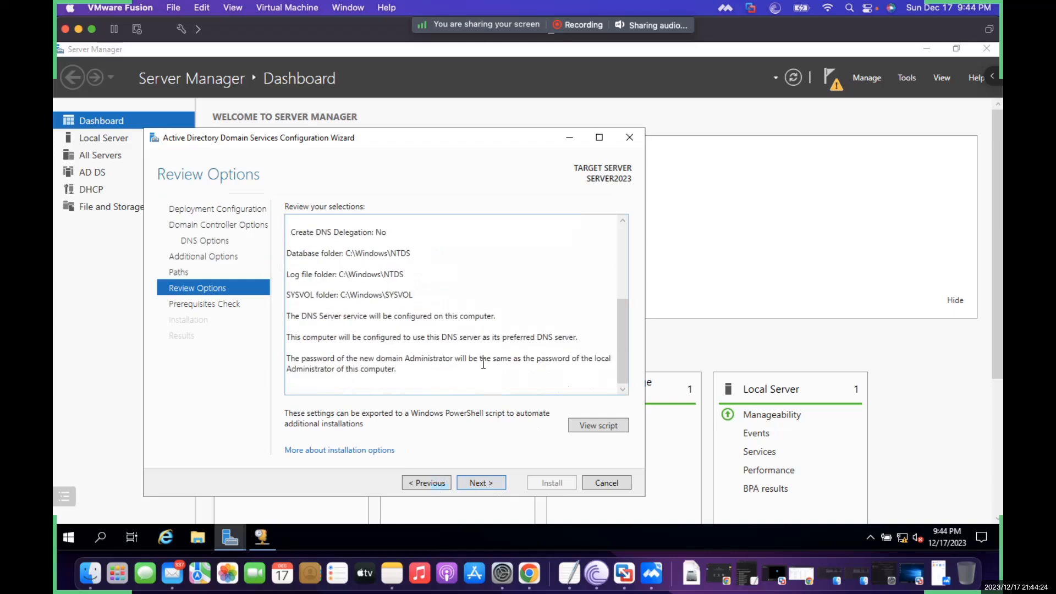
pyautogui.scroll(5, 478, 319)
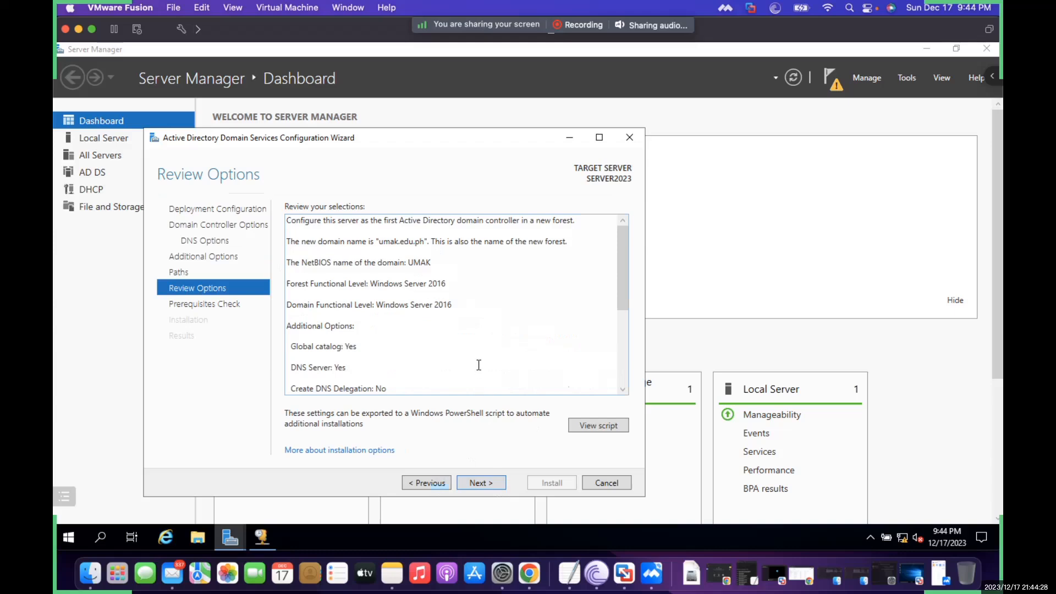
pyautogui.click(488, 487)
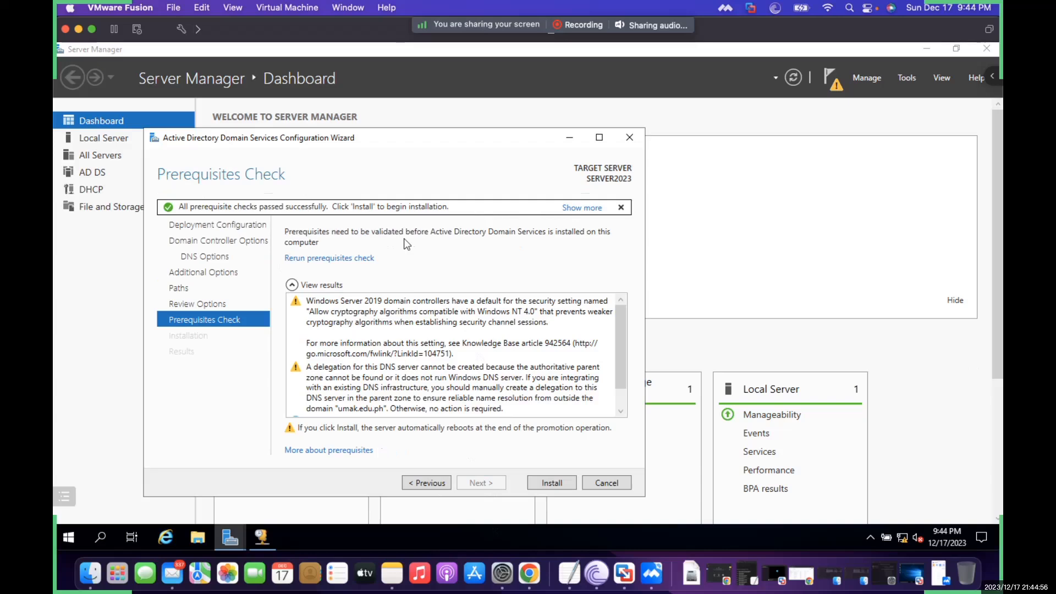
# Install the domain controller configuration, then dismiss the restart notice and close the configuration wizard
pyautogui.click(554, 482)
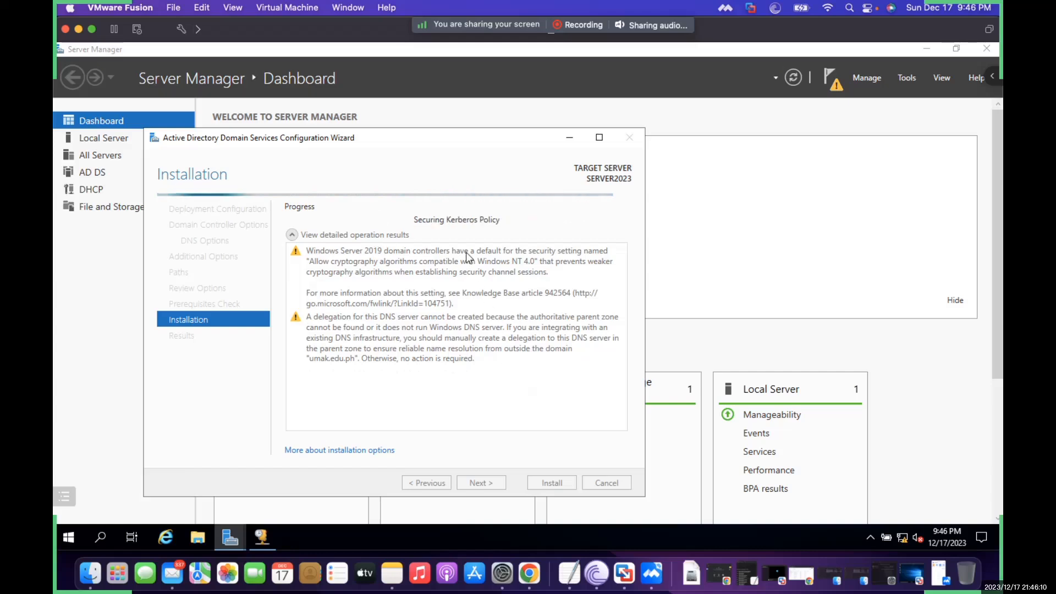
pyautogui.moveTo(440, 25)
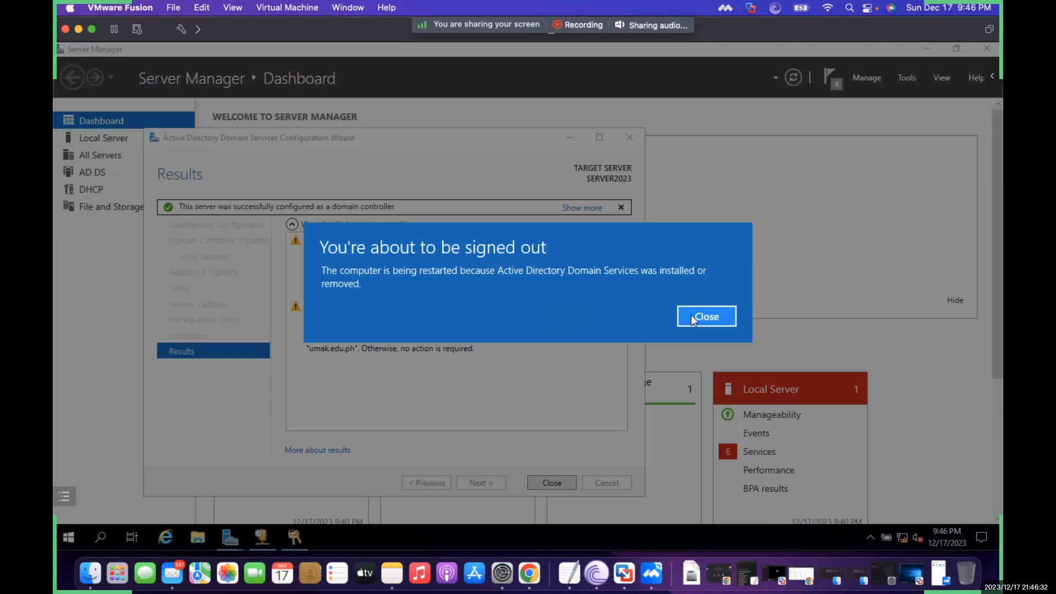
pyautogui.click(707, 316)
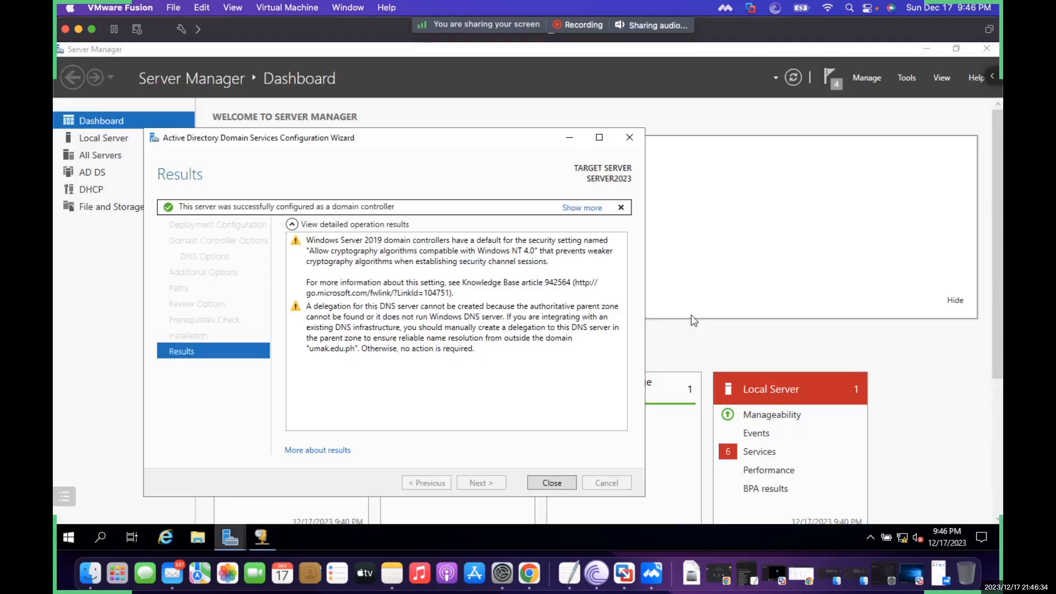
pyautogui.click(550, 483)
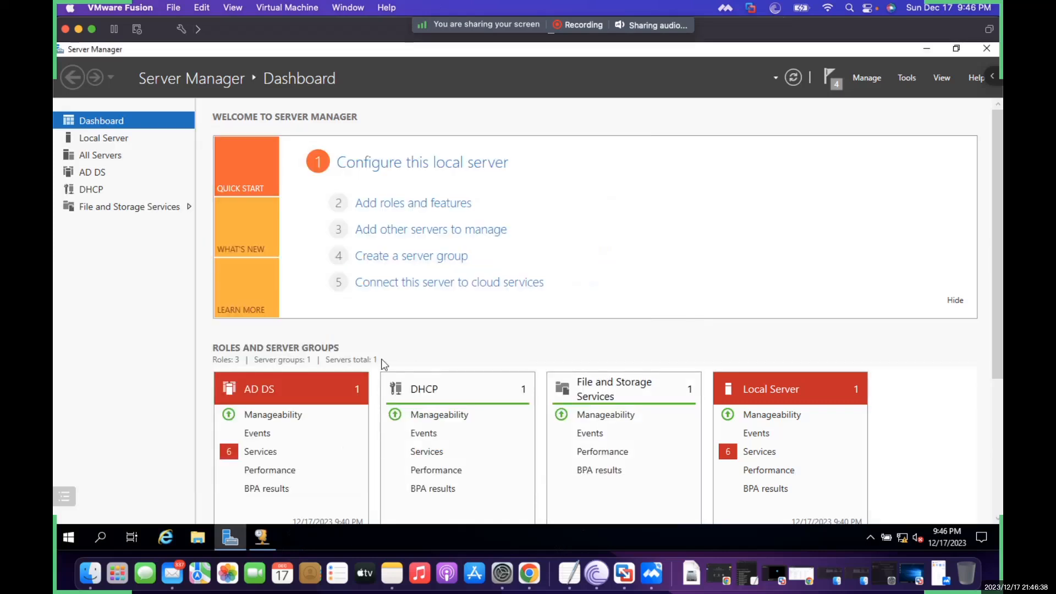